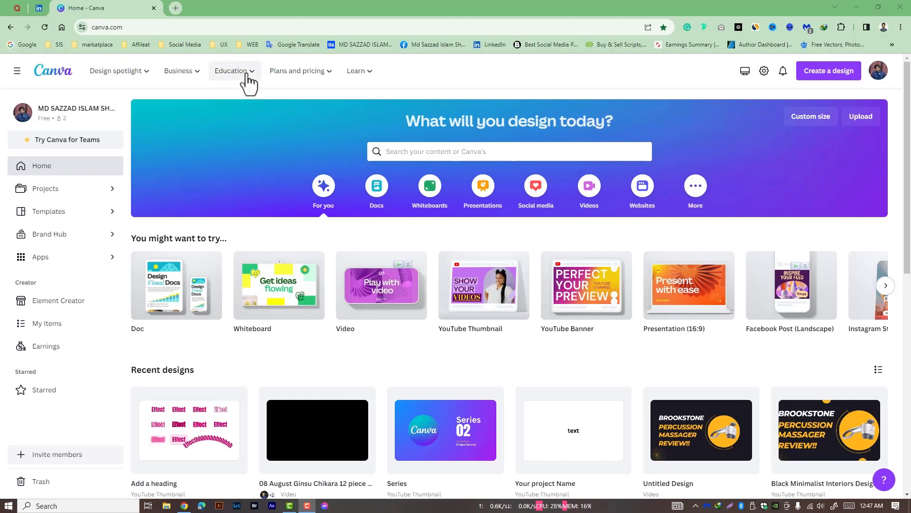
- Create a new blank YouTube Thumbnail design
left_click(245, 75)
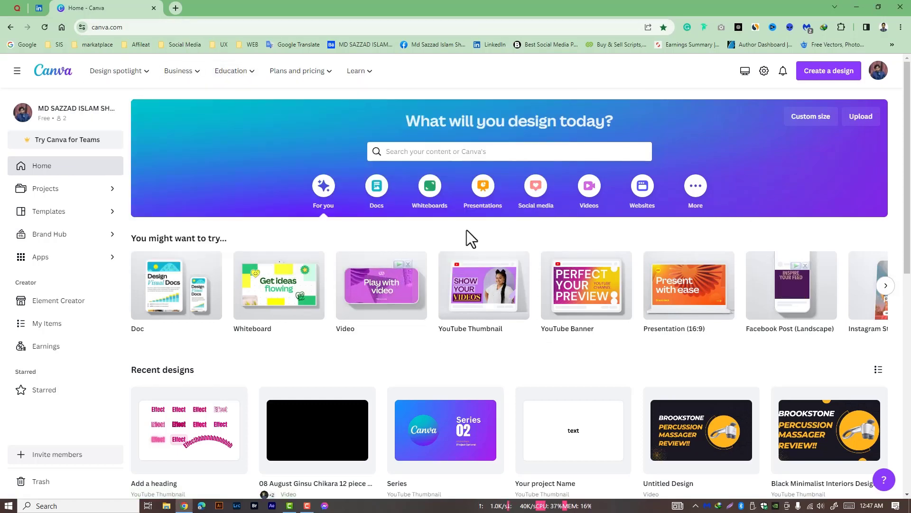
left_click(820, 74)
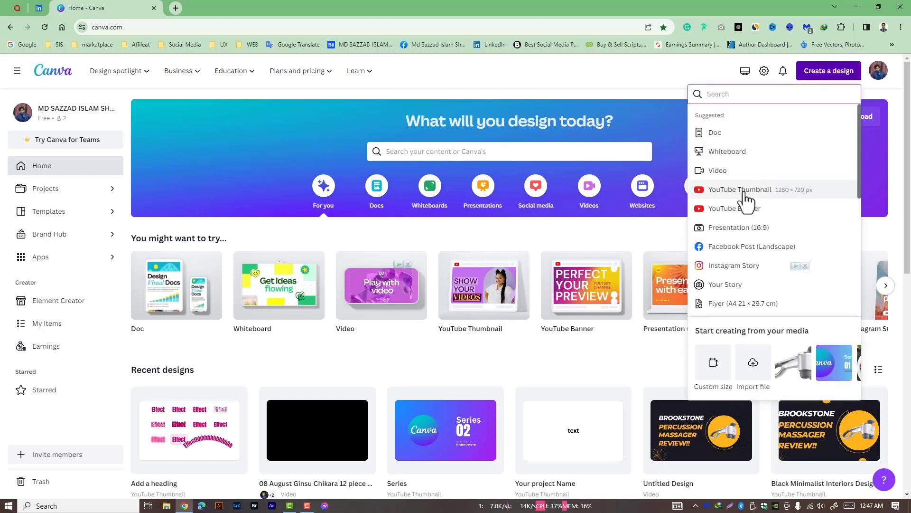
left_click(744, 189)
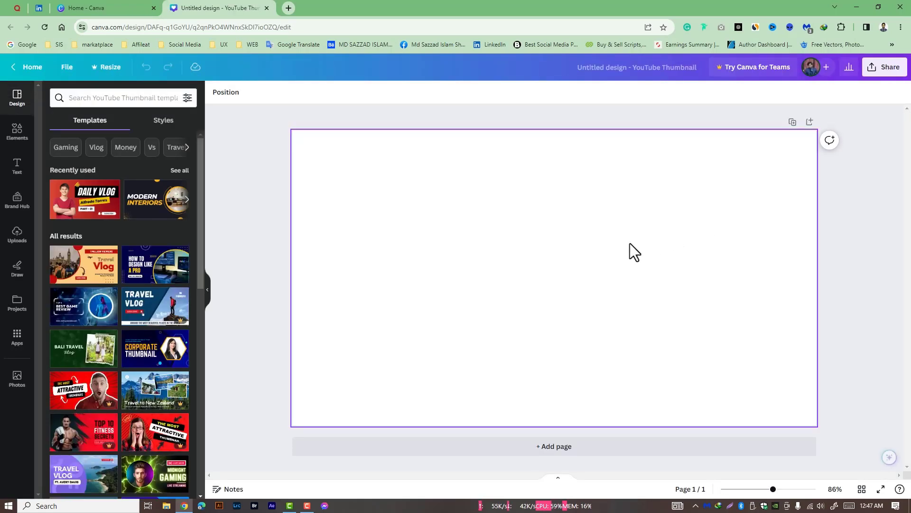
- Add a heading reading "Effect" and move it to the upper-left area of the page
left_click(16, 169)
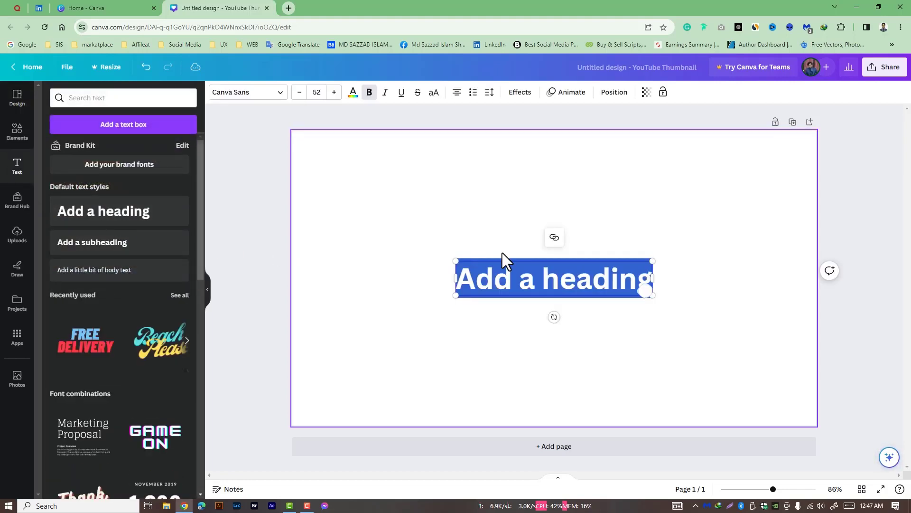
left_click(525, 197)
double_click(555, 275)
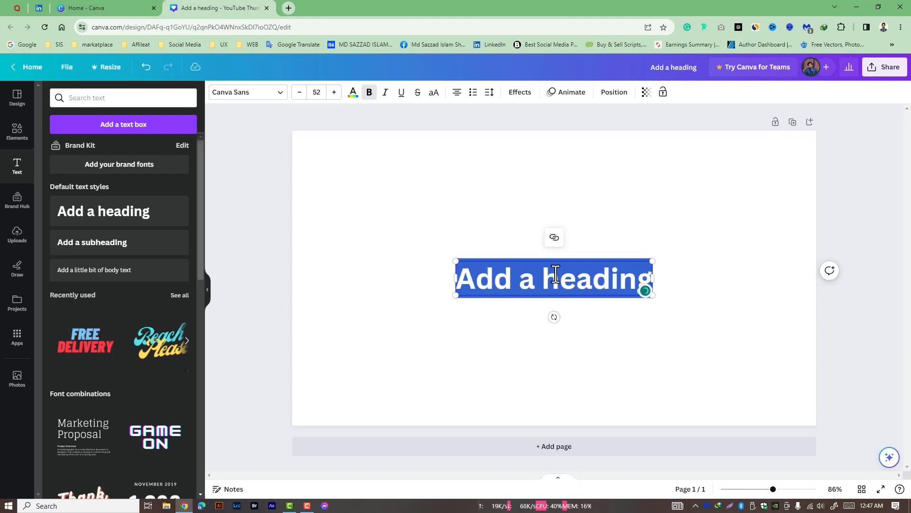
type("Effect")
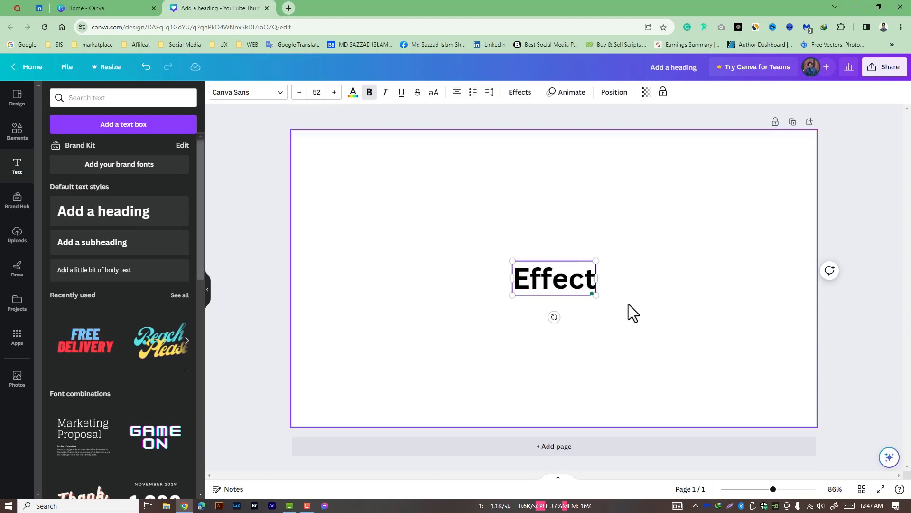
left_click(634, 329)
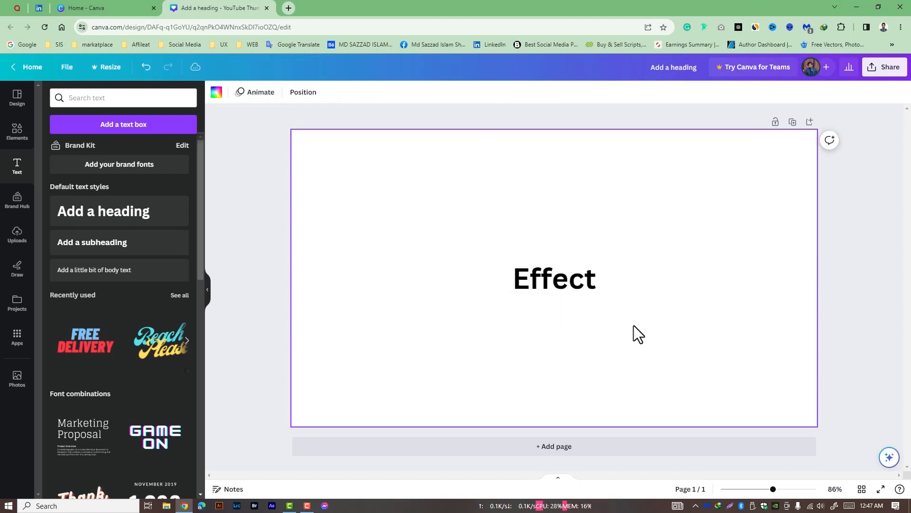
left_click_drag(575, 291, 376, 183)
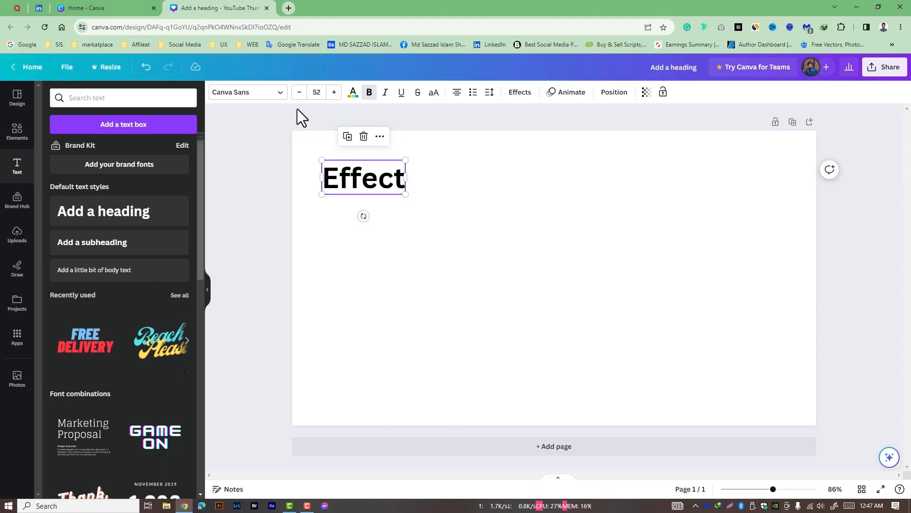
- Apply the Shadow text effect to the "Effect" heading
left_click(523, 94)
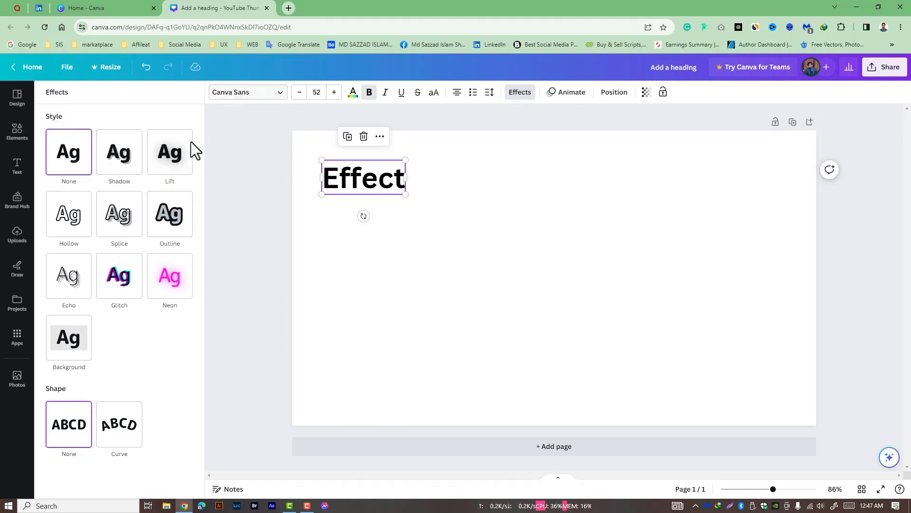
left_click(119, 157)
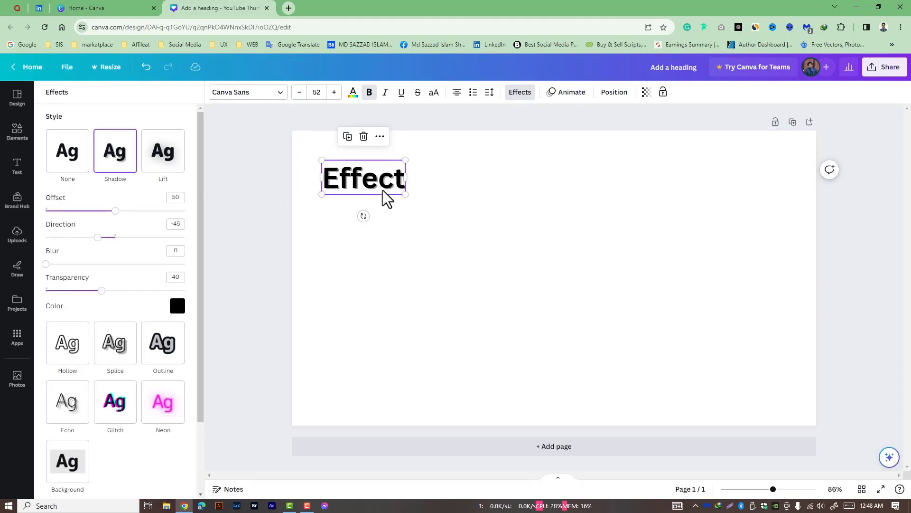
left_click_drag(773, 489, 788, 489)
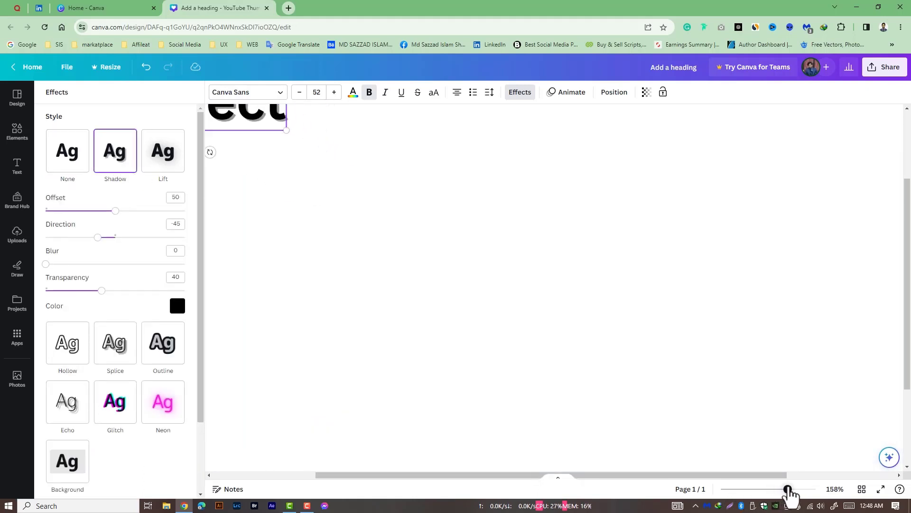
left_click_drag(677, 475, 565, 474)
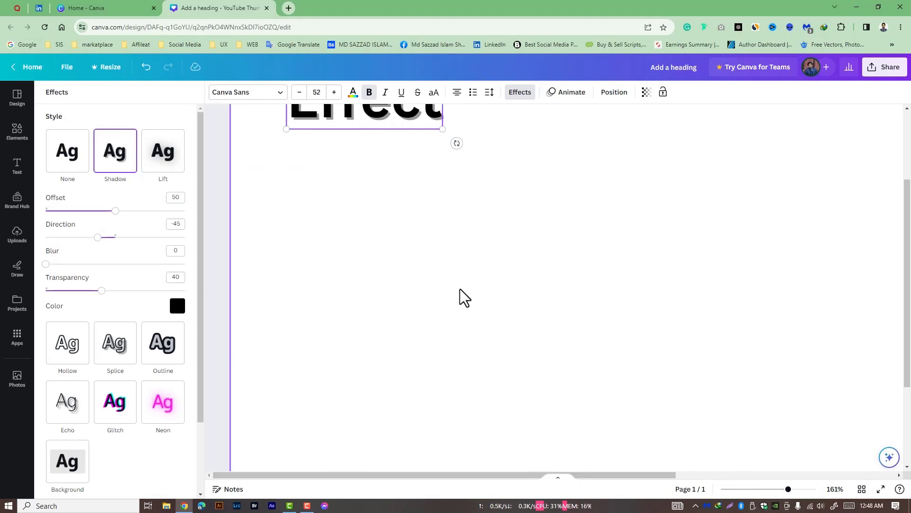
scroll(460, 287, "up", 3)
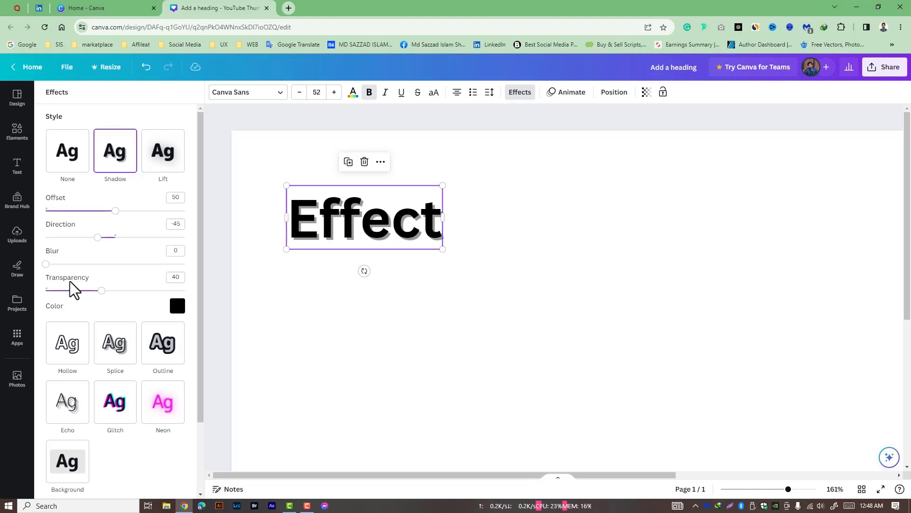
- Set the heading's shadow to offset 79, direction -86, blur 57, transparency 28 and the magenta brand colour
left_click_drag(116, 210, 155, 210)
mouse_move(97, 237)
left_mouse_down()
mouse_move(63, 236)
mouse_move(105, 237)
mouse_move(82, 237)
left_mouse_up()
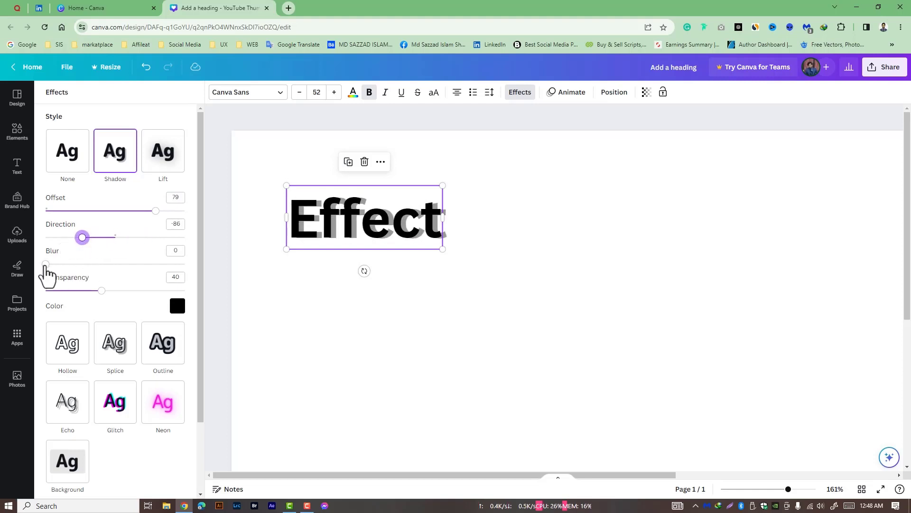
left_click_drag(46, 264, 85, 290)
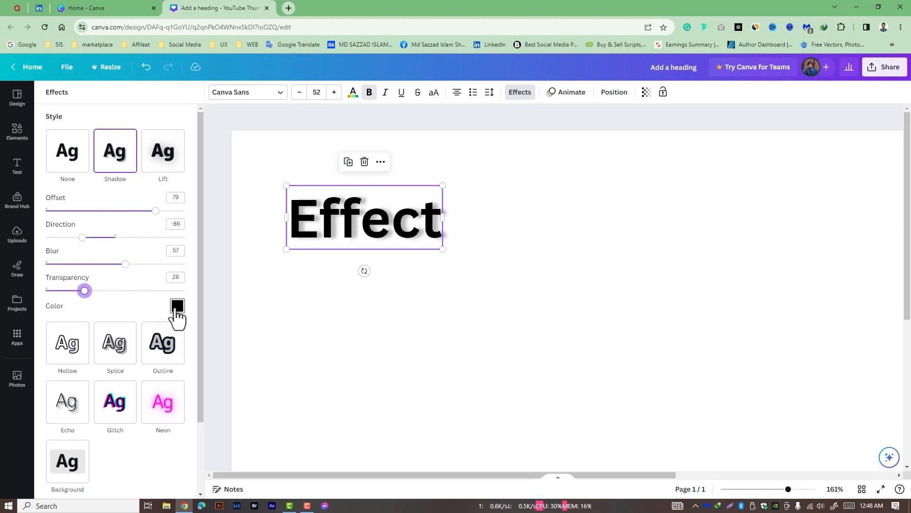
left_click(177, 306)
left_click(52, 208)
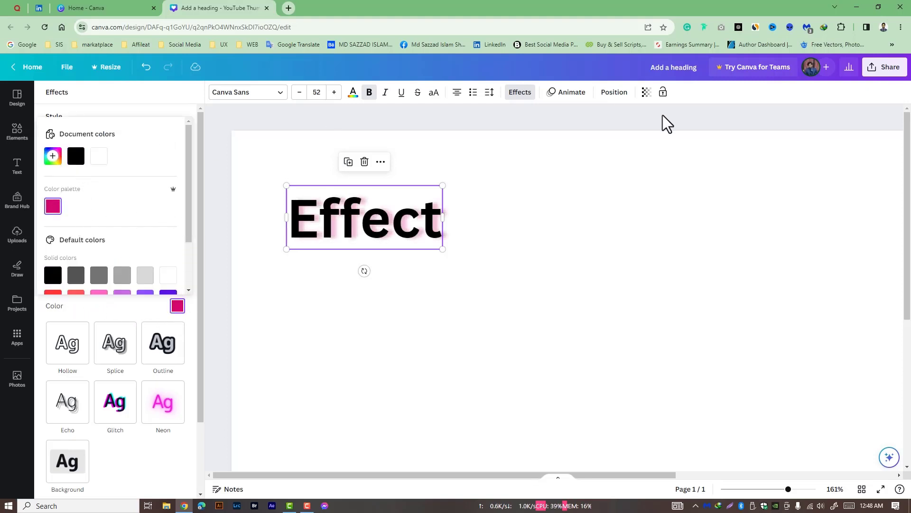
left_click(522, 94)
left_click(522, 95)
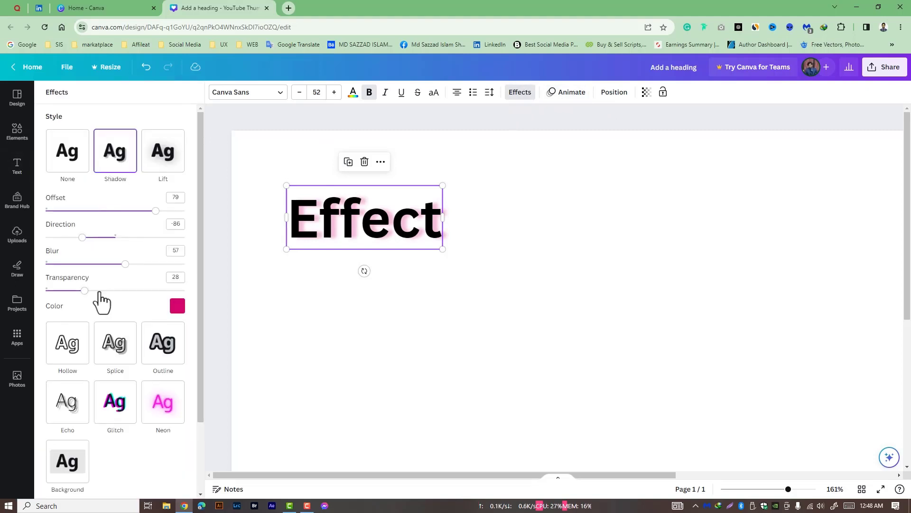
- Switch the heading's effect to Lift with an intensity of 73
left_click(168, 159)
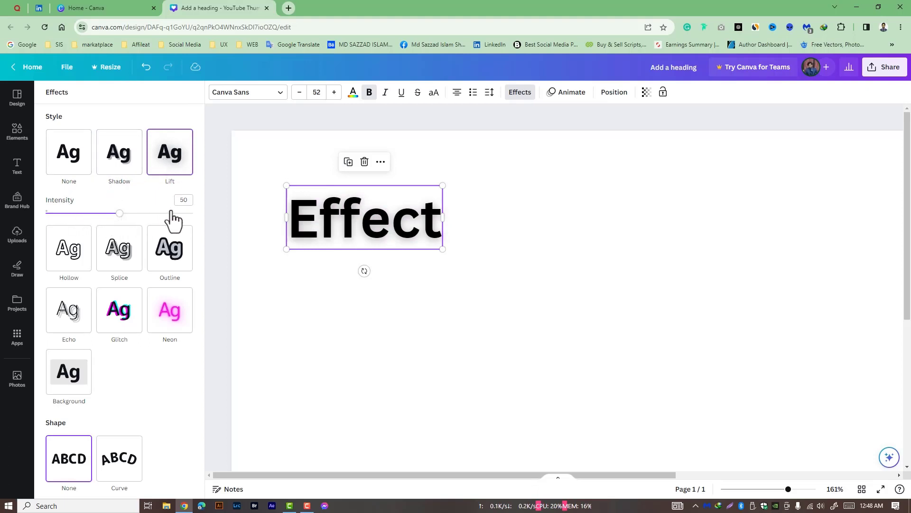
left_click(114, 212)
left_click_drag(114, 212, 148, 230)
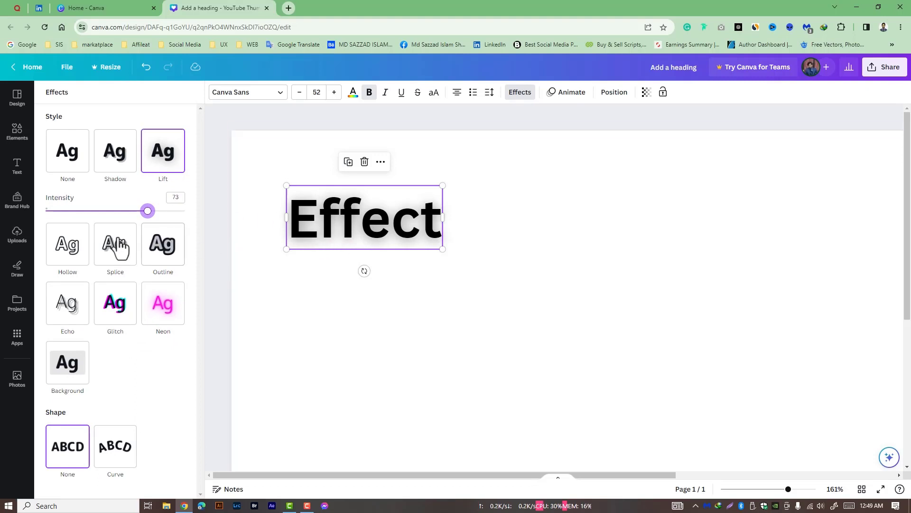
- Try the Hollow effect at thickness 70 and the Splice effect at thickness 27, offset 25 and direction 97 on the heading
left_click(69, 253)
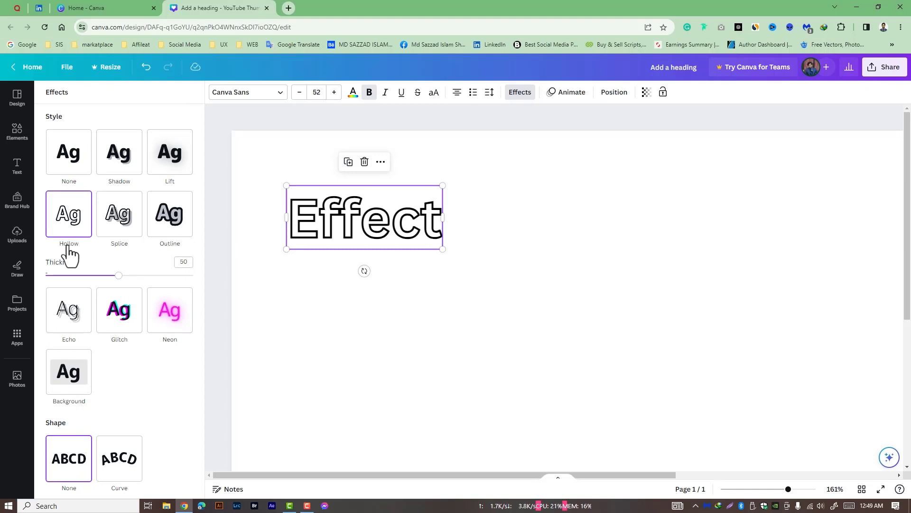
left_click_drag(119, 275, 143, 268)
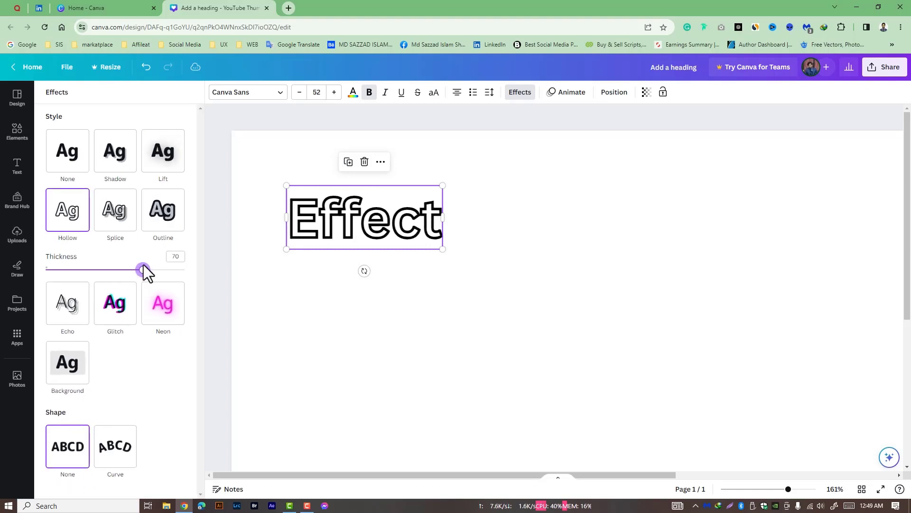
left_click(117, 205)
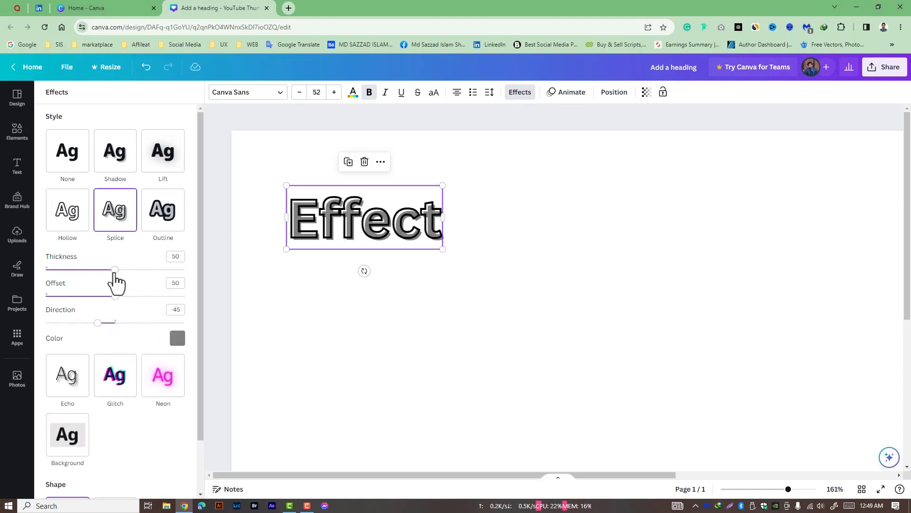
left_click_drag(113, 274, 153, 323)
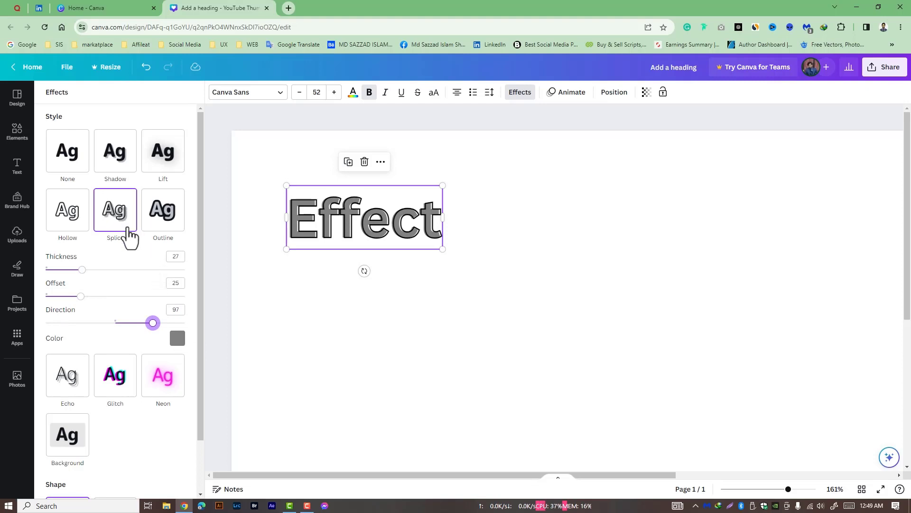
- Try the Outline effect at thickness 50 and the Echo effect at offset 68 and direction -45 on the heading
left_click(164, 214)
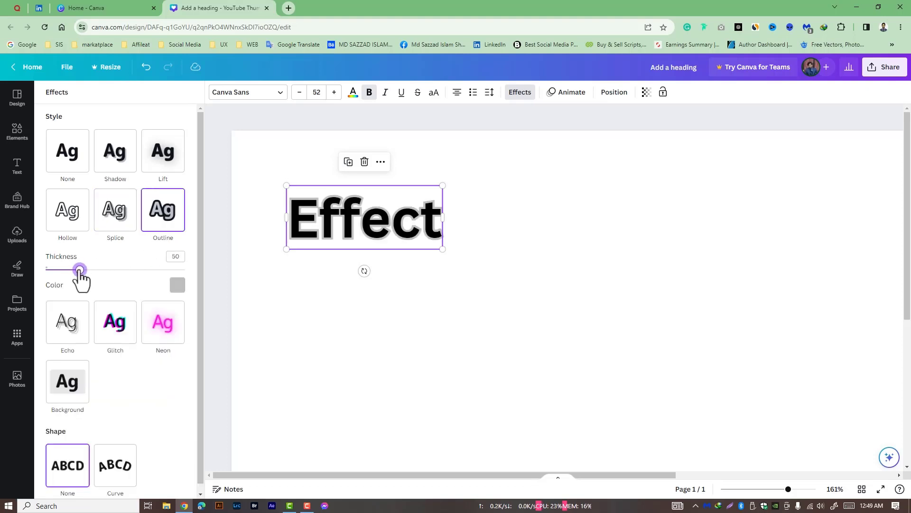
mouse_move(81, 270)
left_mouse_down()
mouse_move(144, 270)
mouse_move(80, 269)
left_mouse_up()
left_click(71, 326)
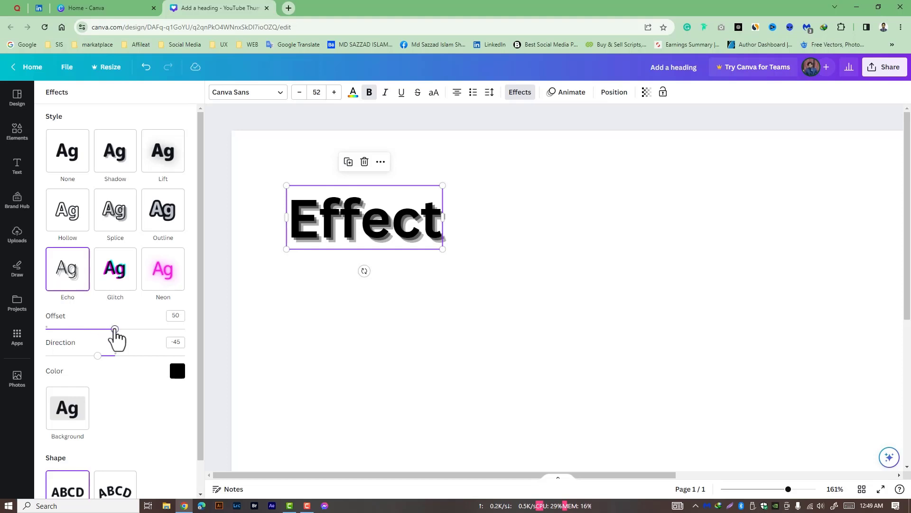
left_click_drag(114, 329, 140, 329)
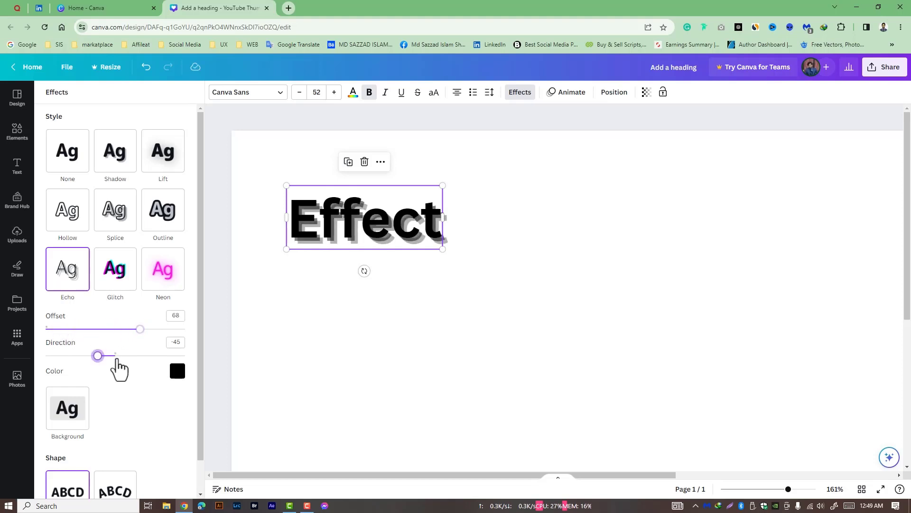
left_click_drag(117, 359, 99, 361)
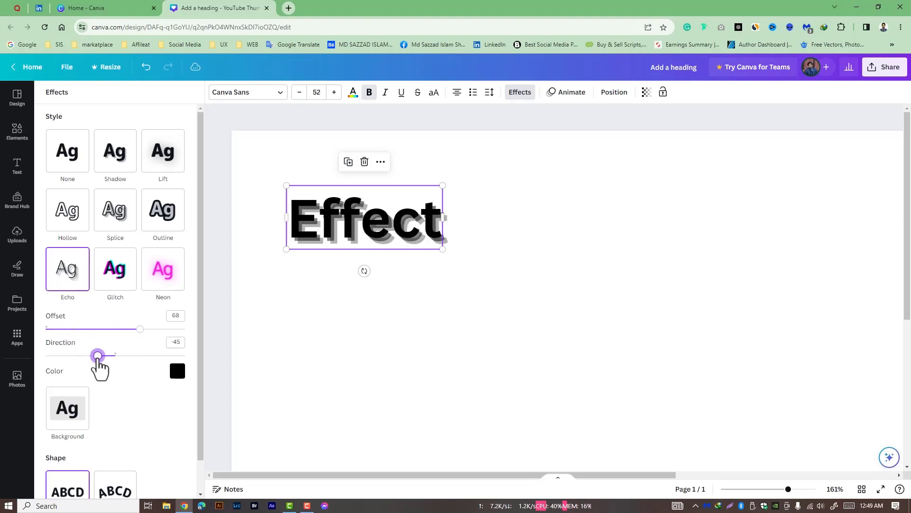
- Apply the Glitch effect to the heading with offset 29, direction 131 and the cyan and red colour pair
left_click(122, 284)
mouse_move(82, 329)
left_mouse_down()
mouse_move(130, 329)
mouse_move(84, 329)
left_mouse_up()
mouse_move(150, 355)
left_mouse_down()
mouse_move(71, 355)
mouse_move(166, 355)
left_mouse_up()
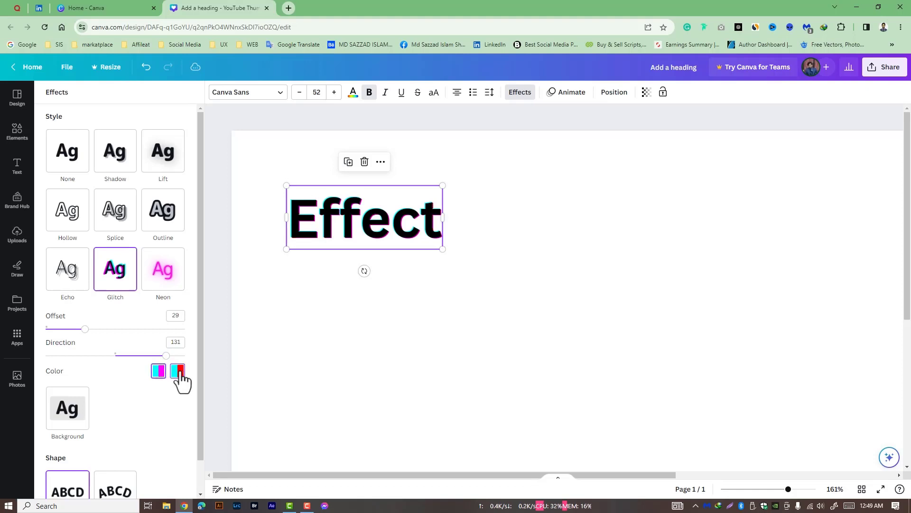
left_click(178, 371)
- Apply the Neon effect to the heading with a light green text colour and an intensity of 54
left_click(170, 273)
mouse_move(121, 341)
left_mouse_down()
mouse_move(60, 339)
mouse_move(150, 340)
mouse_move(119, 340)
left_mouse_up()
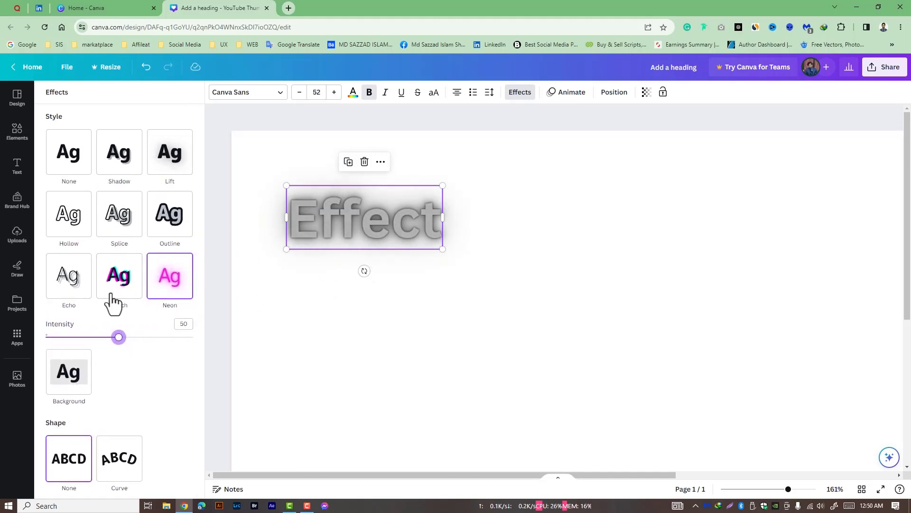
left_click(354, 93)
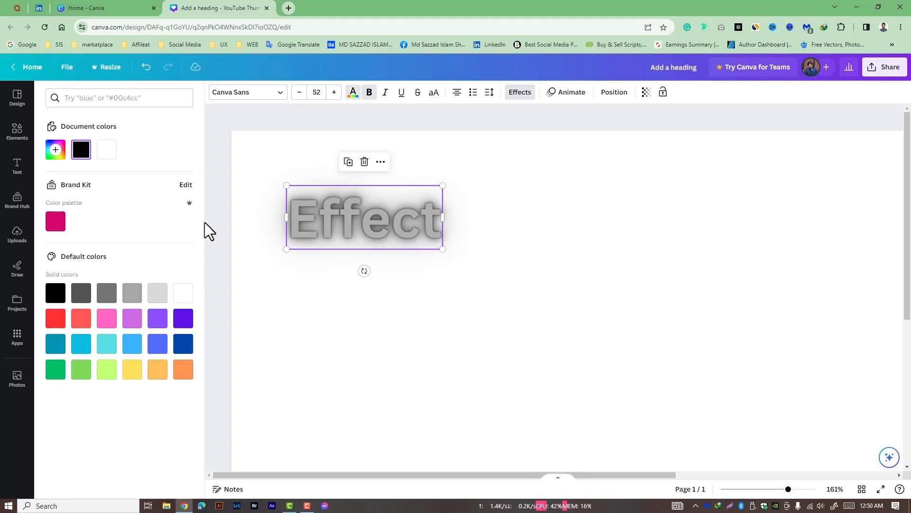
left_click(82, 372)
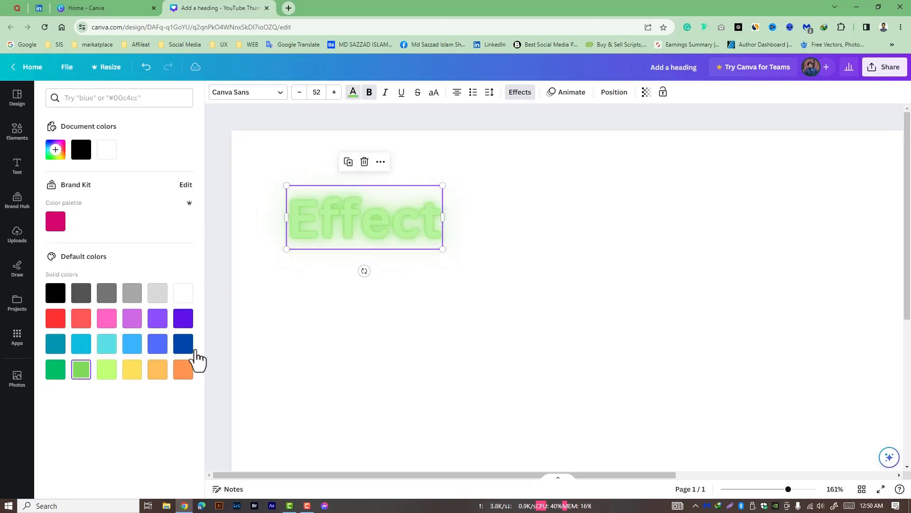
left_click(519, 93)
mouse_move(115, 329)
left_mouse_down()
mouse_move(89, 329)
mouse_move(171, 335)
mouse_move(91, 331)
mouse_move(122, 339)
left_mouse_up()
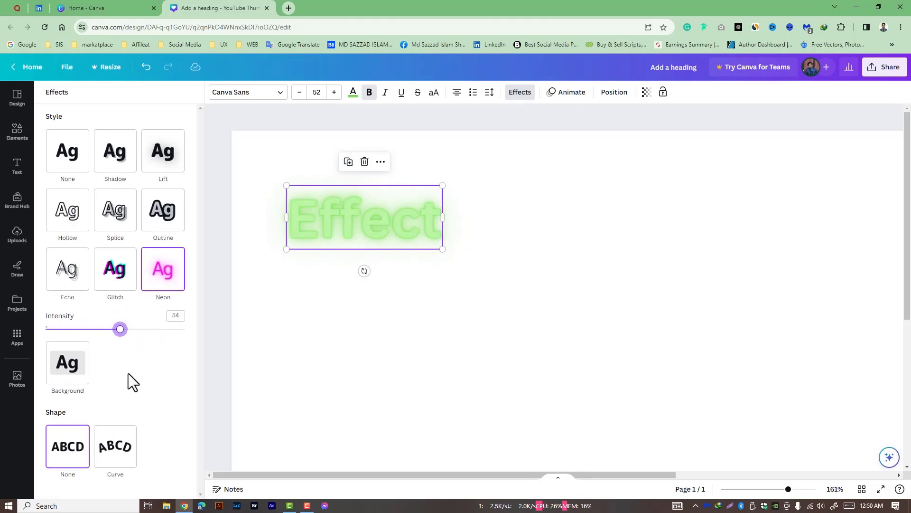
- Try the Background effect with the test text "gfg" inserted in the heading, and undo both changes
left_click(72, 374)
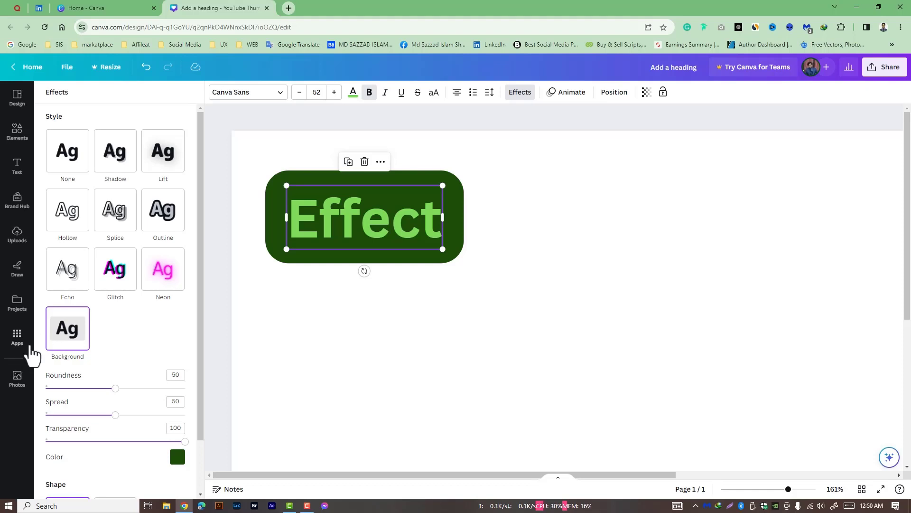
double_click(345, 233)
left_click(347, 231)
type("gfg")
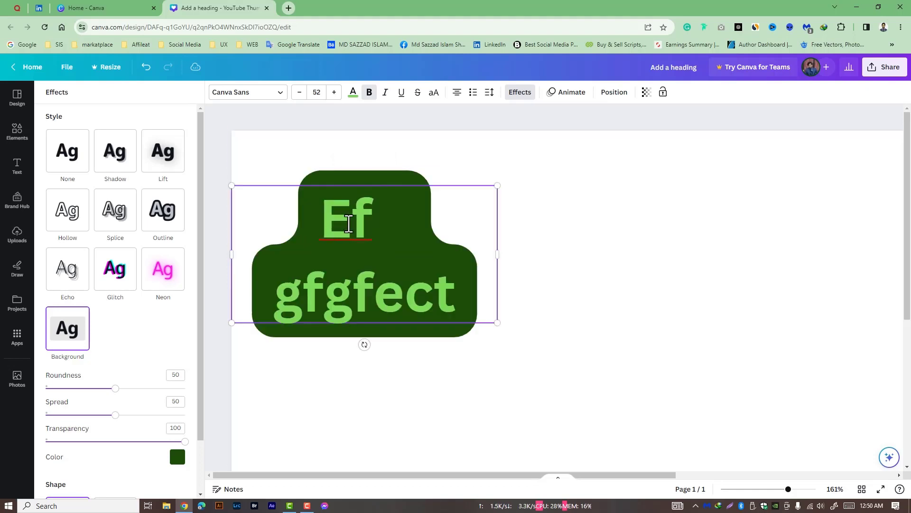
key("ctrl+z")
key("ctrl+z")
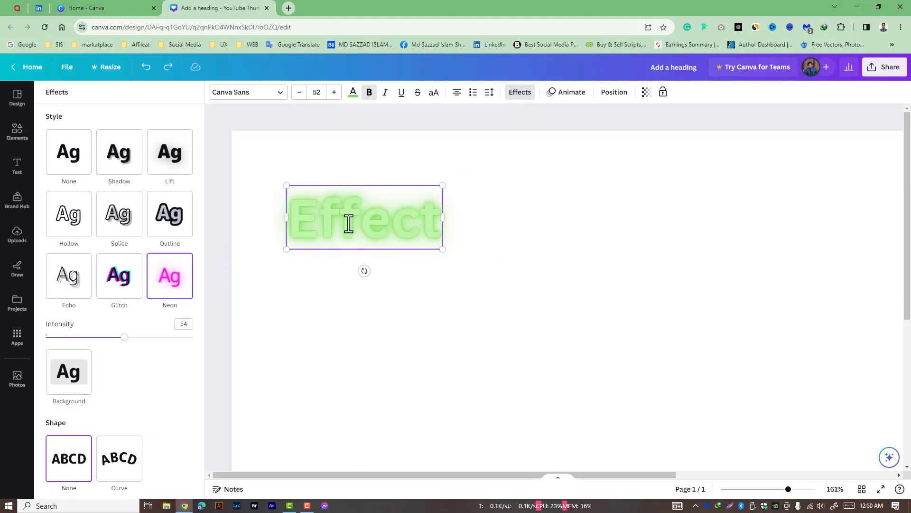
- Apply the Background effect to the heading with roundness 67, spread 57 and transparency 56
left_click(71, 378)
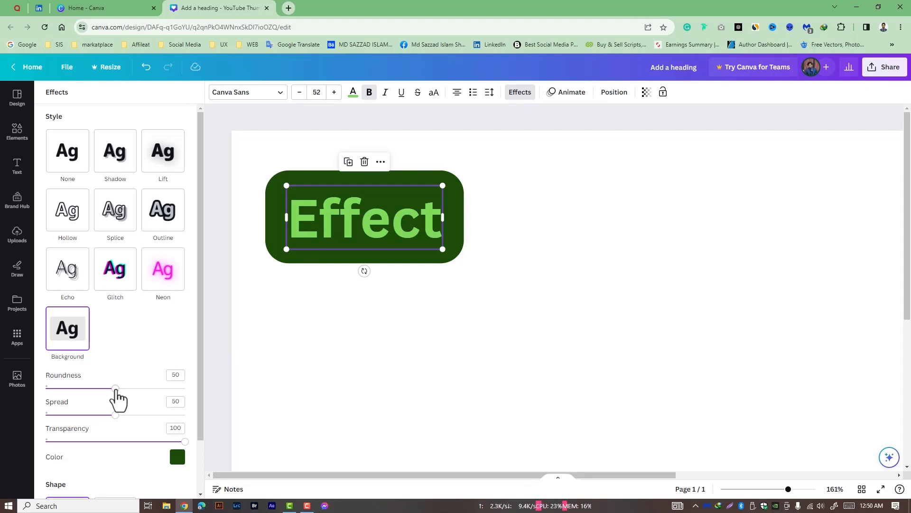
left_click_drag(116, 389, 125, 415)
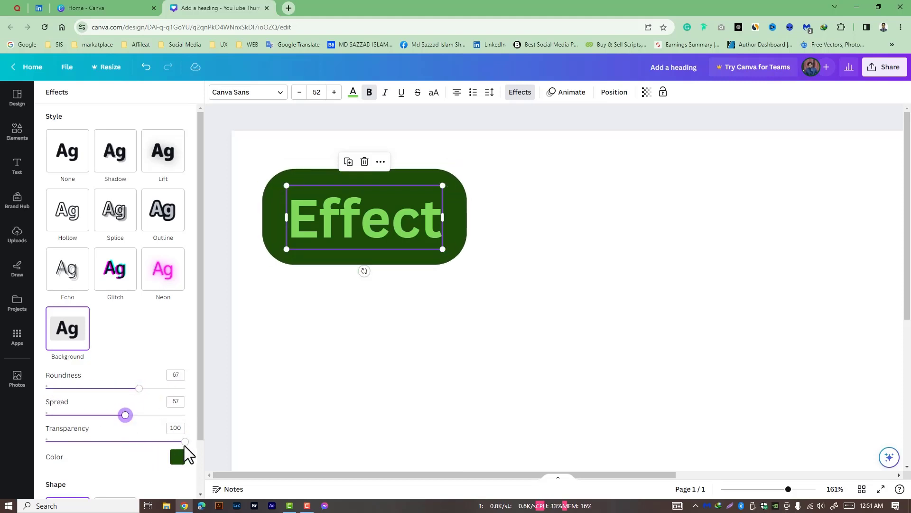
left_click_drag(184, 445, 124, 442)
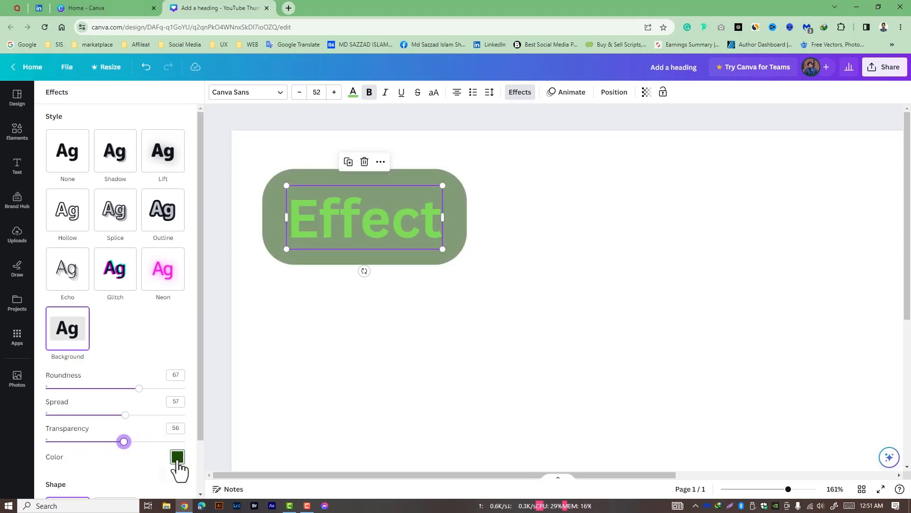
scroll(130, 421, "down", 2)
left_click(357, 312)
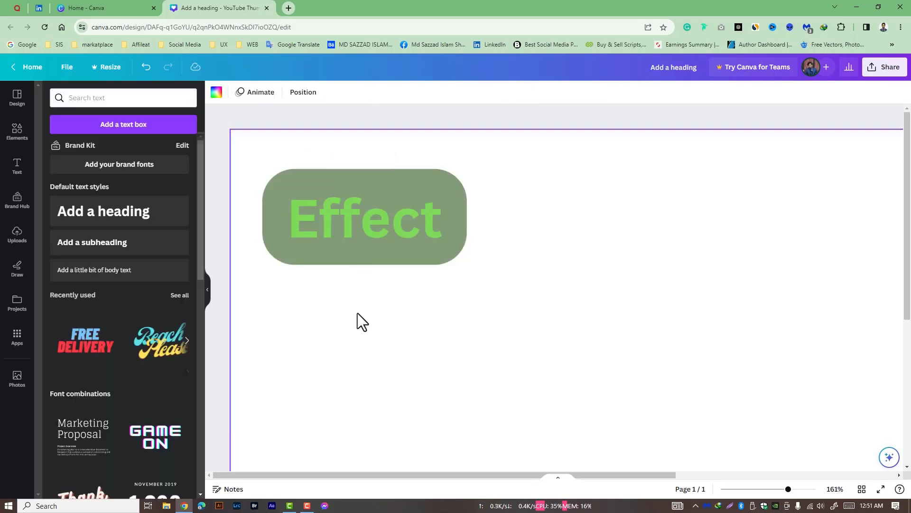
- Duplicate the heading across the page into a grid of three rows with four copies each
left_click(357, 241)
scroll(412, 252, "down", 5)
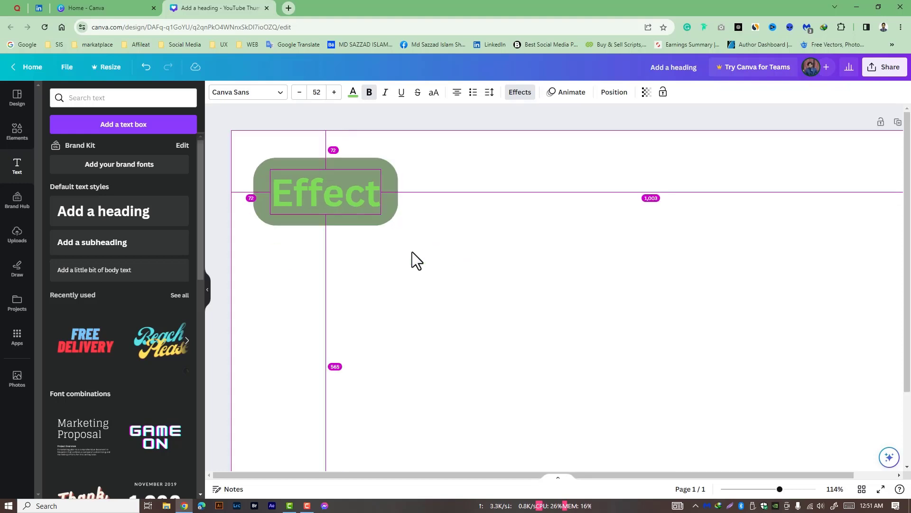
left_click_drag(369, 178, 721, 186, "alt")
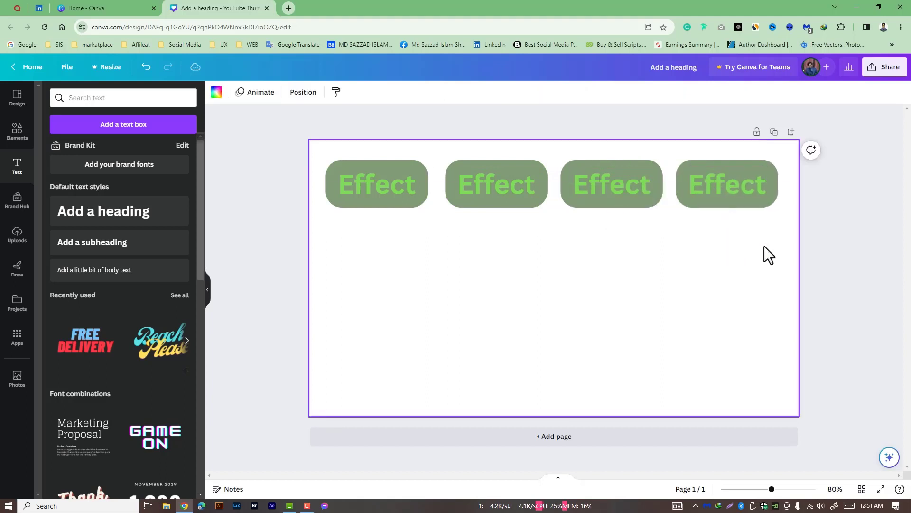
left_click_drag(764, 246, 392, 333)
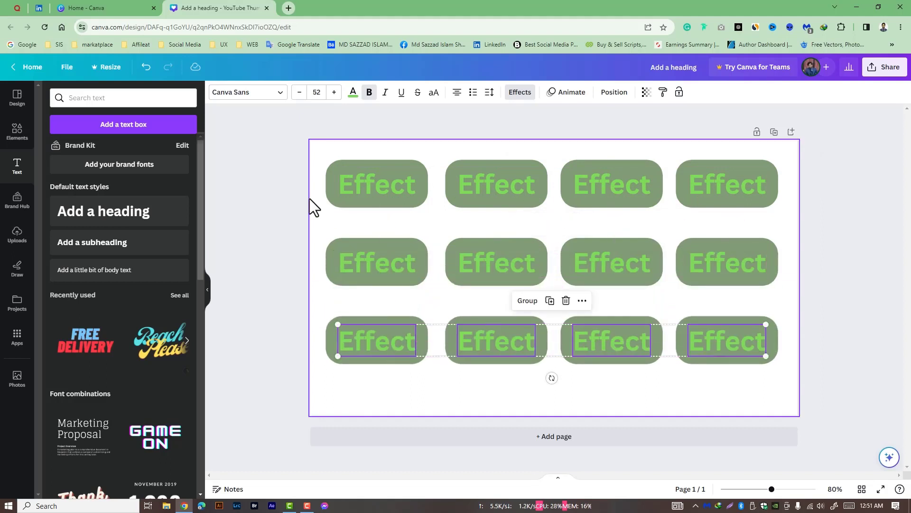
- Apply the None, Shadow, Lift and Hollow styles, in that order, to the four headings of the first row
left_click(330, 210)
left_click(370, 186)
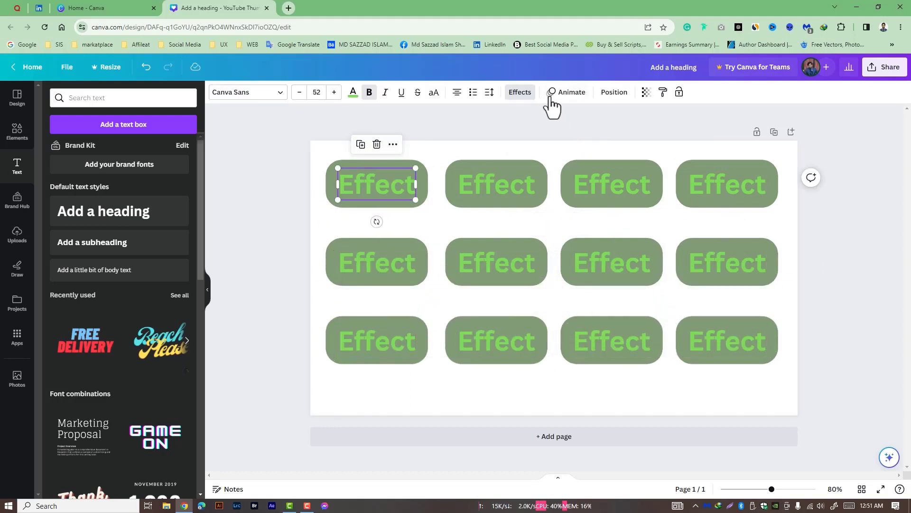
left_click(519, 94)
left_click(59, 159)
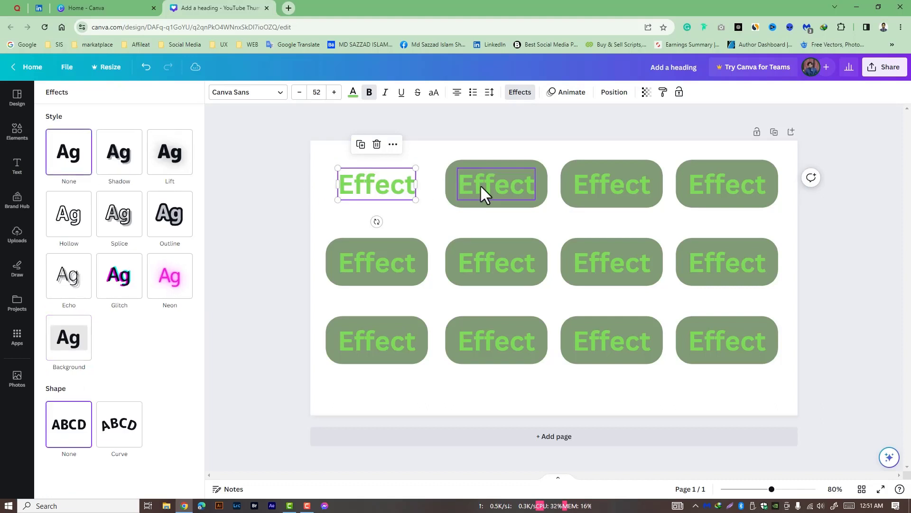
left_click(483, 186)
left_click(121, 159)
left_click(611, 197)
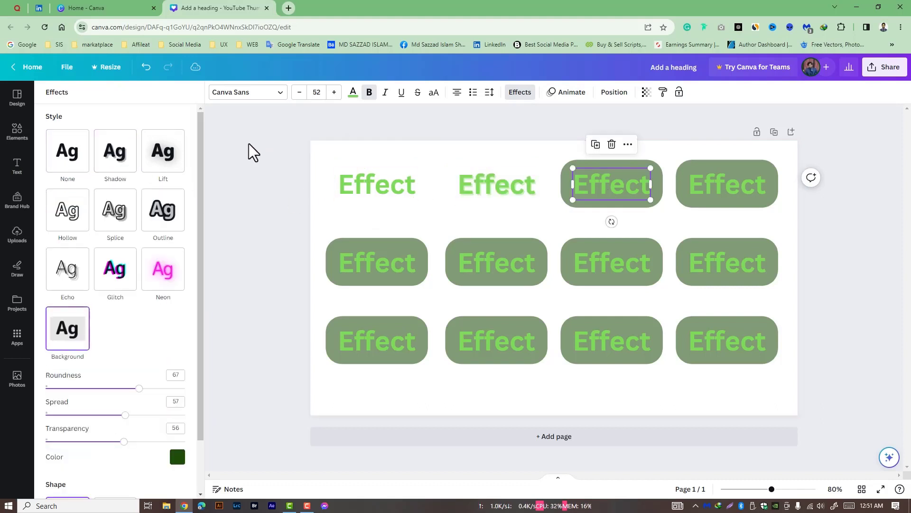
left_click(166, 148)
left_click(694, 196)
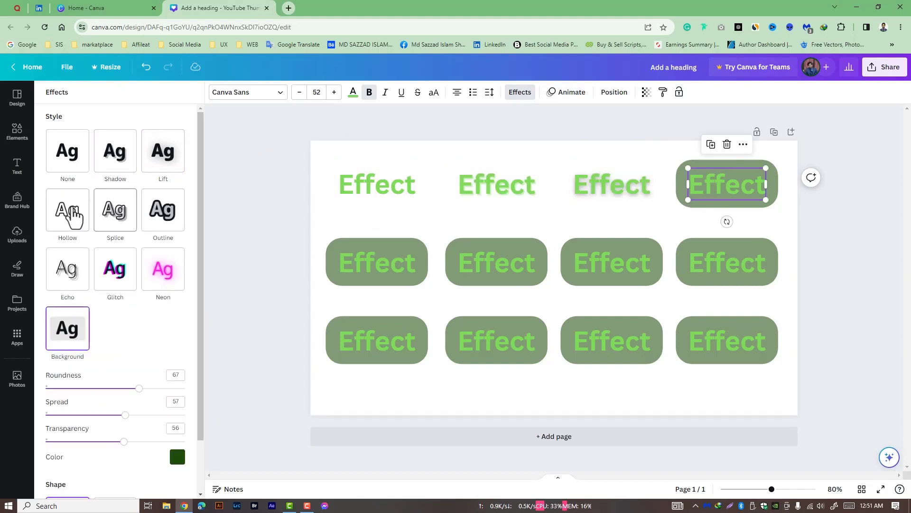
left_click(53, 216)
- Apply the Splice, Outline, Echo and Glitch styles, in that order, to the four headings of the second row
left_click(328, 260)
left_click(116, 210)
left_click(488, 254)
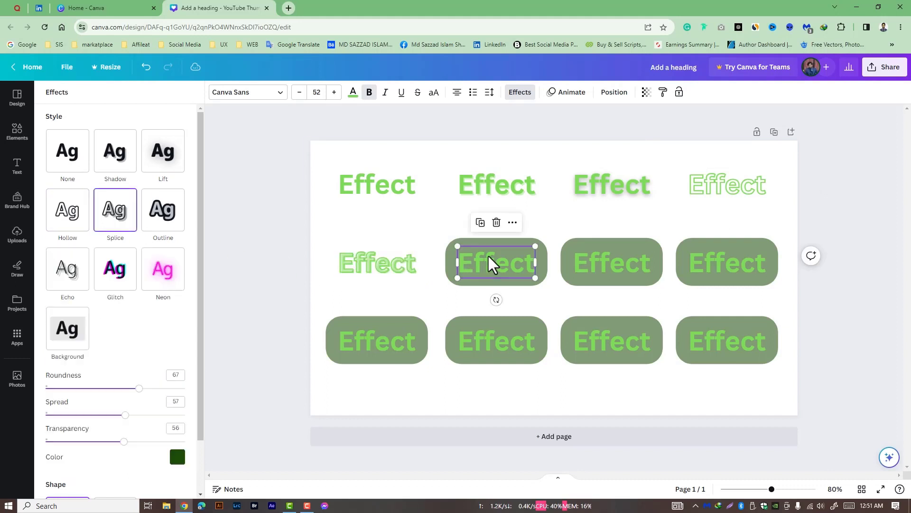
left_click(167, 217)
left_click(605, 269)
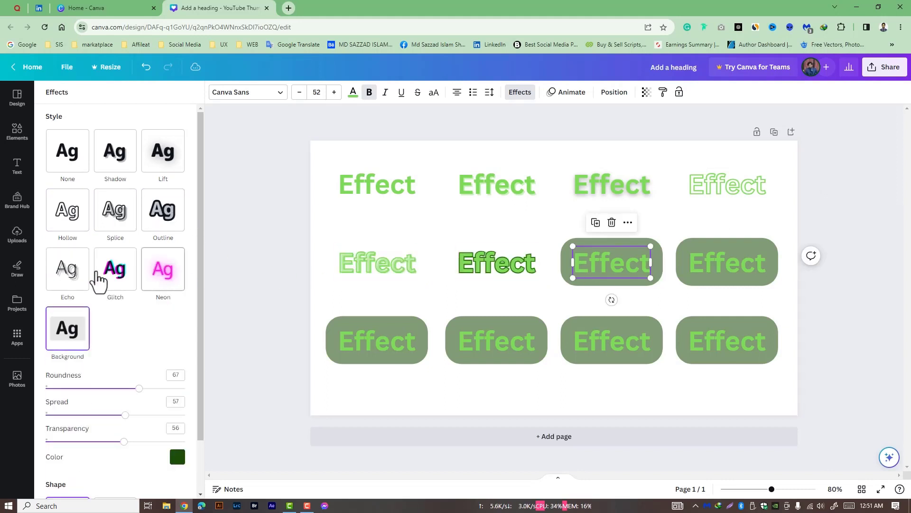
left_click(84, 278)
left_click(727, 262)
left_click(109, 280)
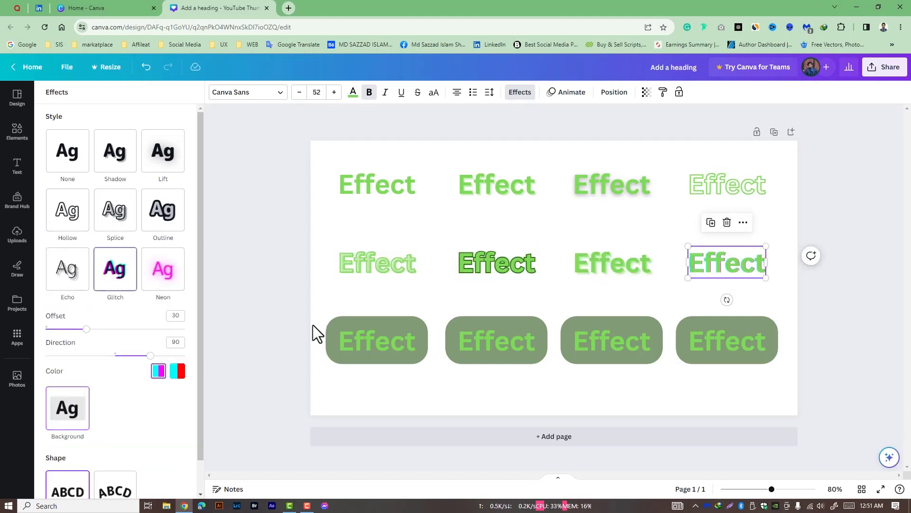
- Apply the Neon style to the first heading of the third row, leaving Background on the second
left_click(329, 327)
left_click(166, 269)
left_click(501, 338)
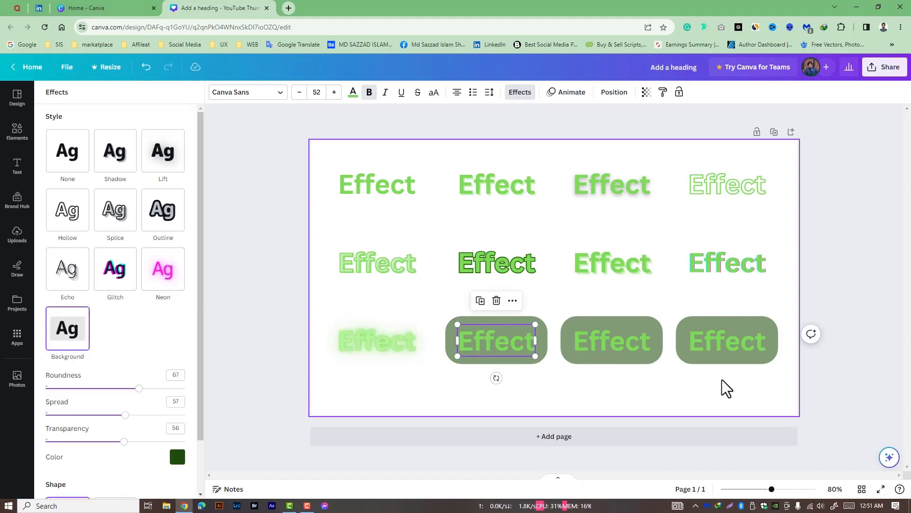
- Delete the third and fourth headings of the third row
left_click(616, 338)
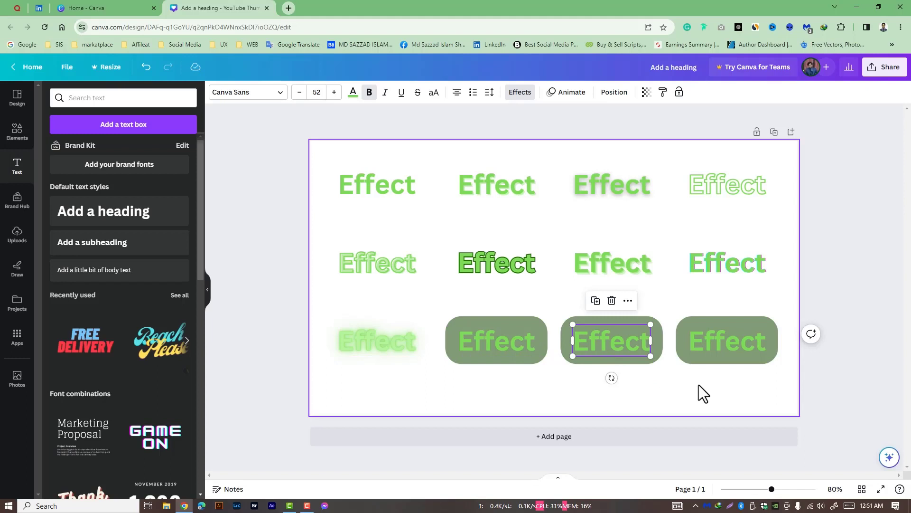
key("Delete")
left_click(705, 337)
key("Delete")
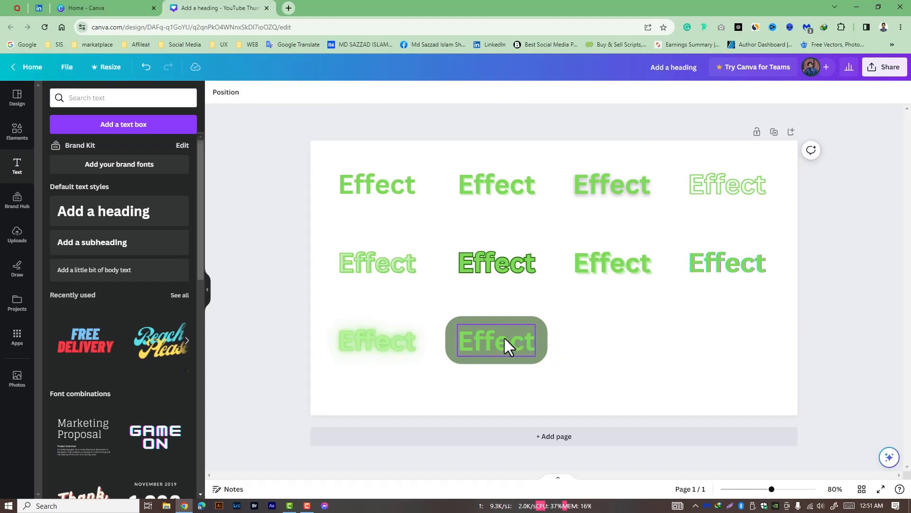
- Duplicate the Background heading beside itself in the third row and apply the Curve shape to the copy
left_click_drag(503, 336, 639, 340, "alt")
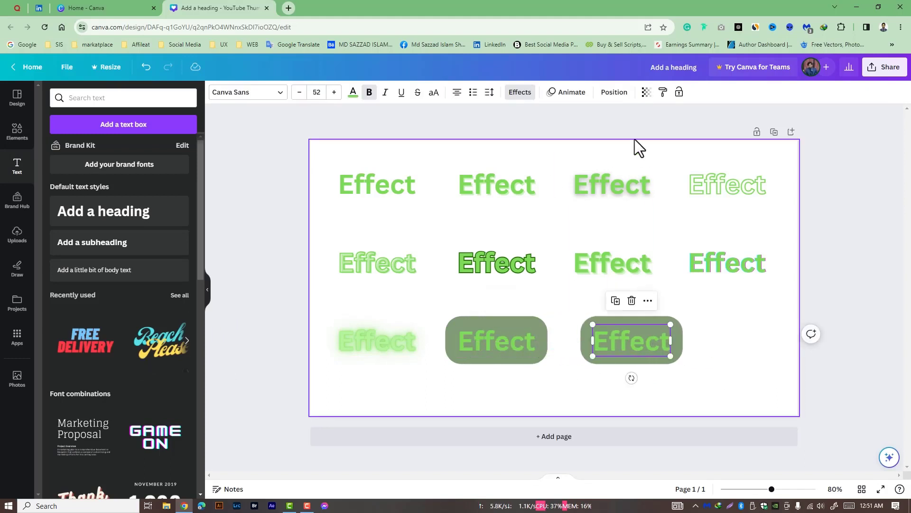
left_click(525, 91)
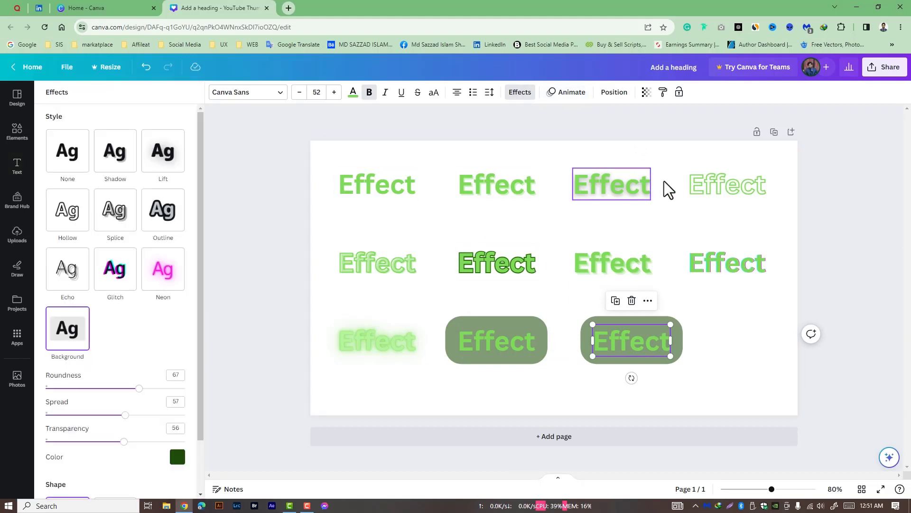
scroll(101, 373, "down", 2)
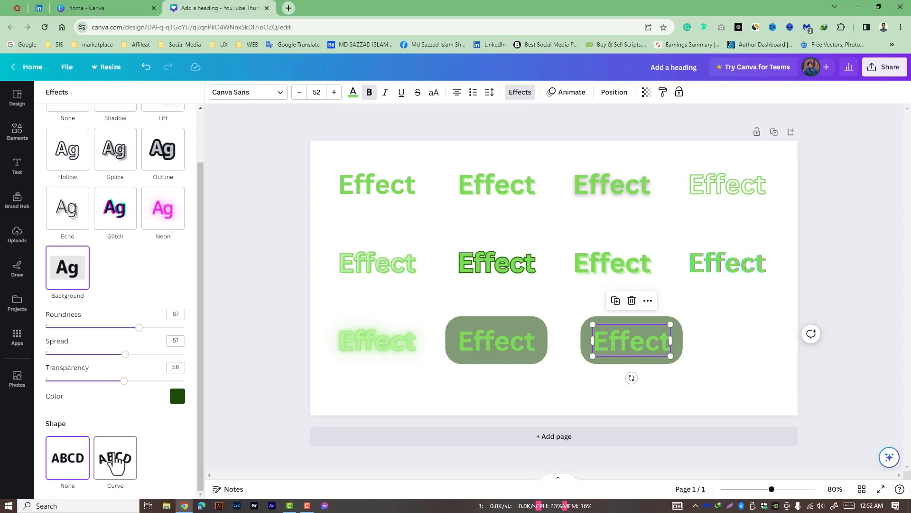
left_click(115, 460)
scroll(157, 442, "down", 1)
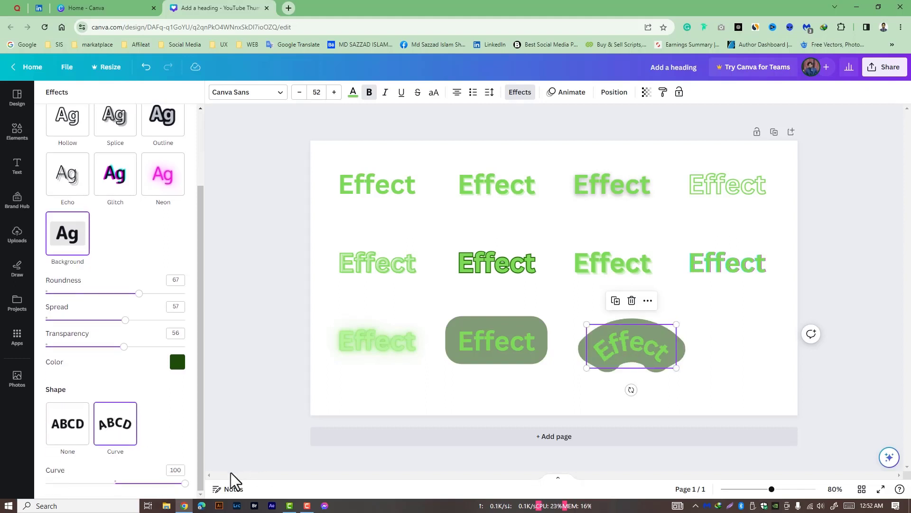
- Replace "Effe" in the curved heading with the filler text "iouiouiououio"
double_click(637, 348)
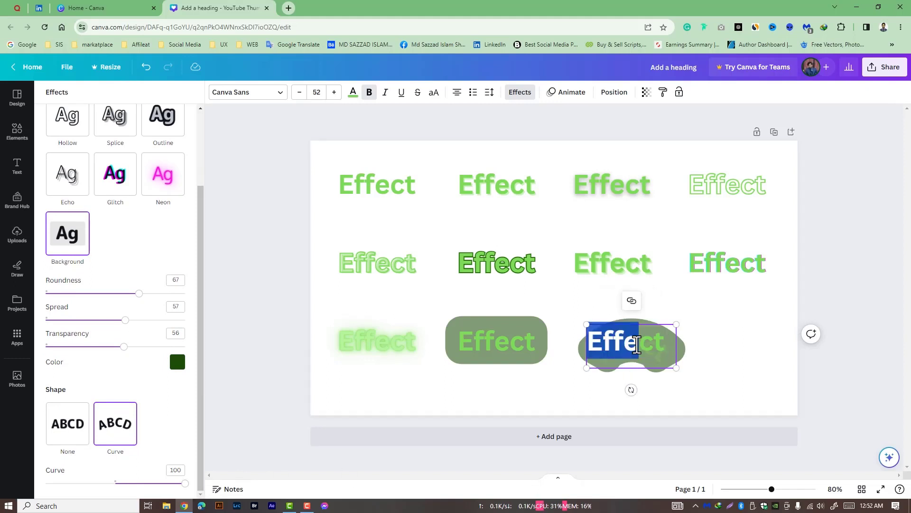
type("iouiouiouuouio")
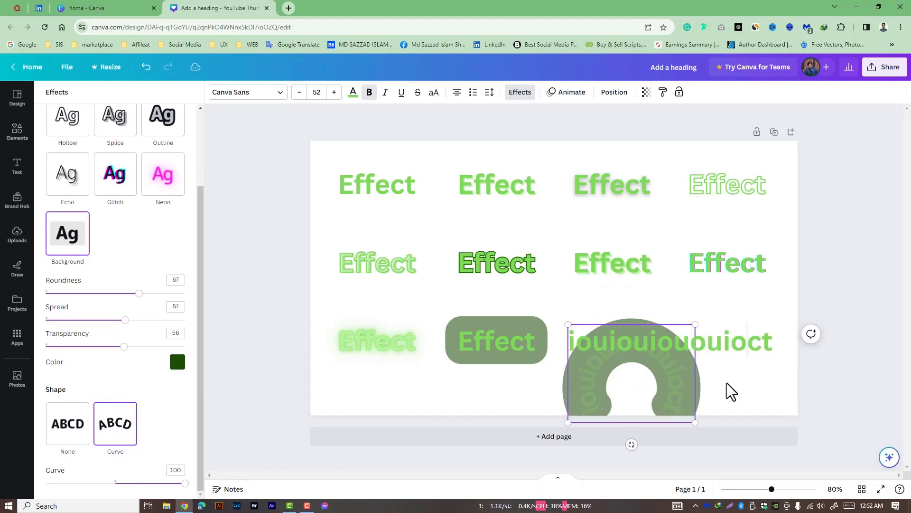
left_click(842, 397)
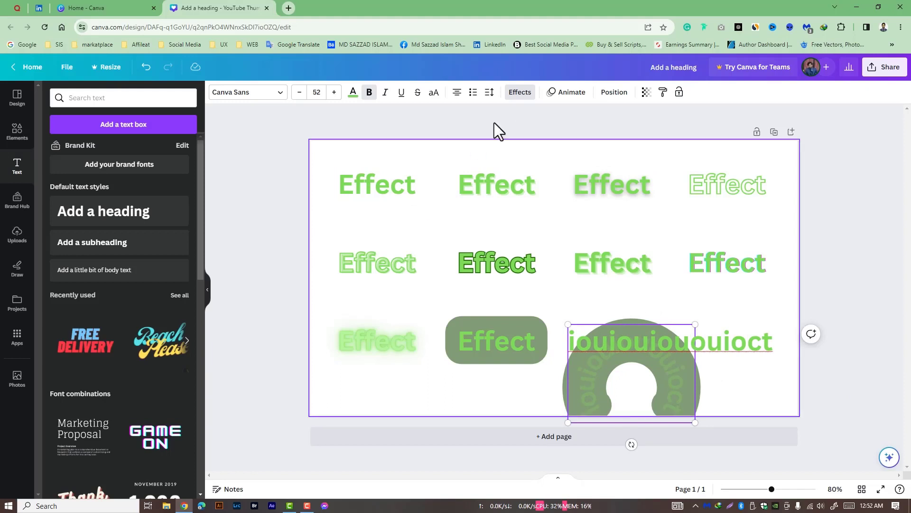
- Remove the curved heading's Background style and set its curve to -83, positioning the text in the third row
left_click(522, 92)
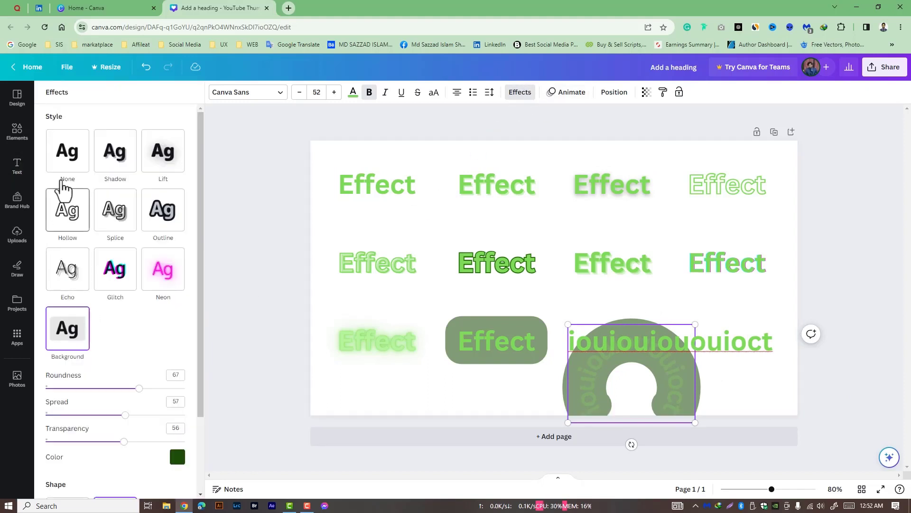
left_click(68, 151)
left_click_drag(659, 363, 656, 335)
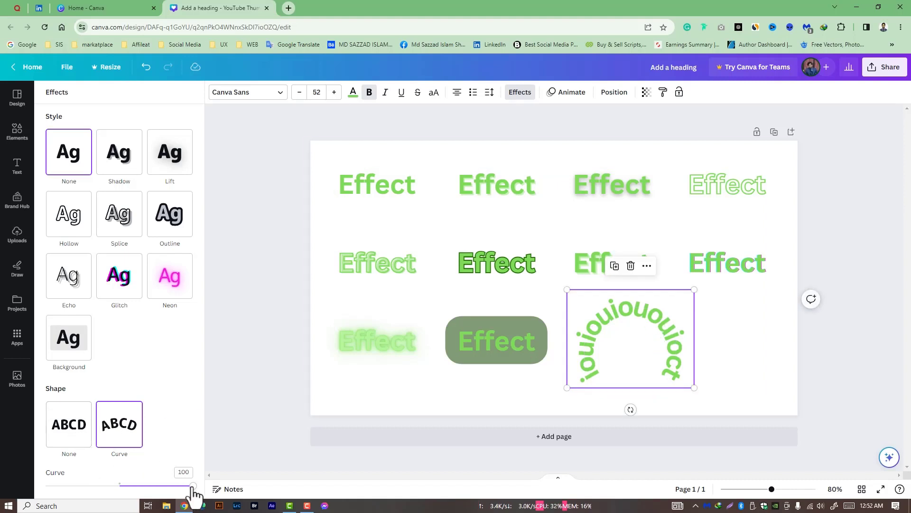
left_click_drag(192, 486, 57, 472)
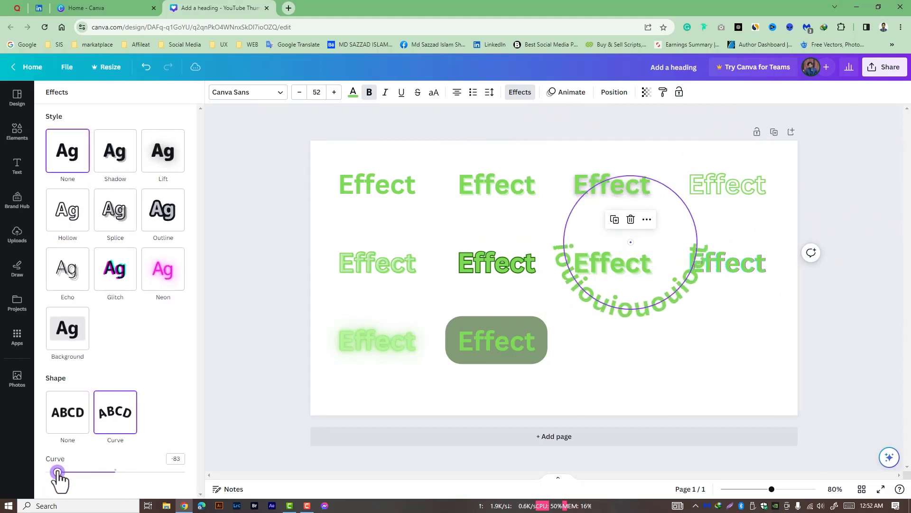
left_click_drag(647, 312, 655, 387)
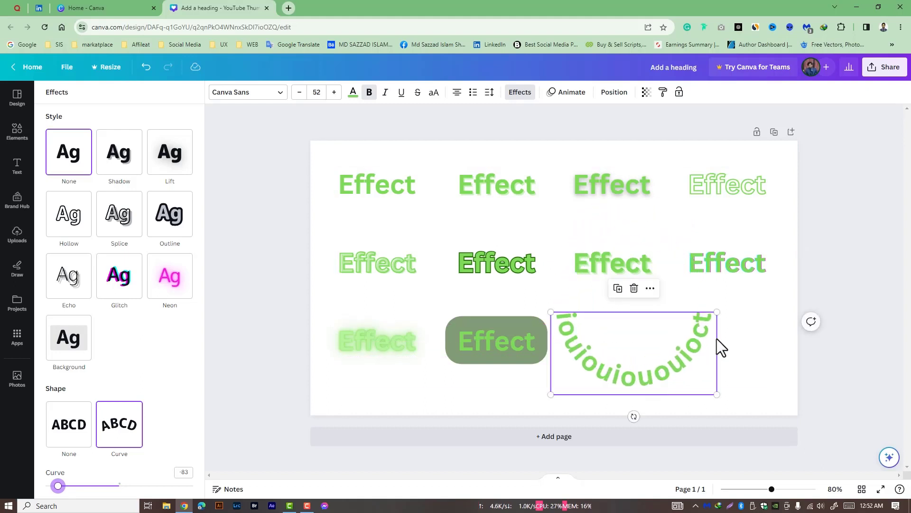